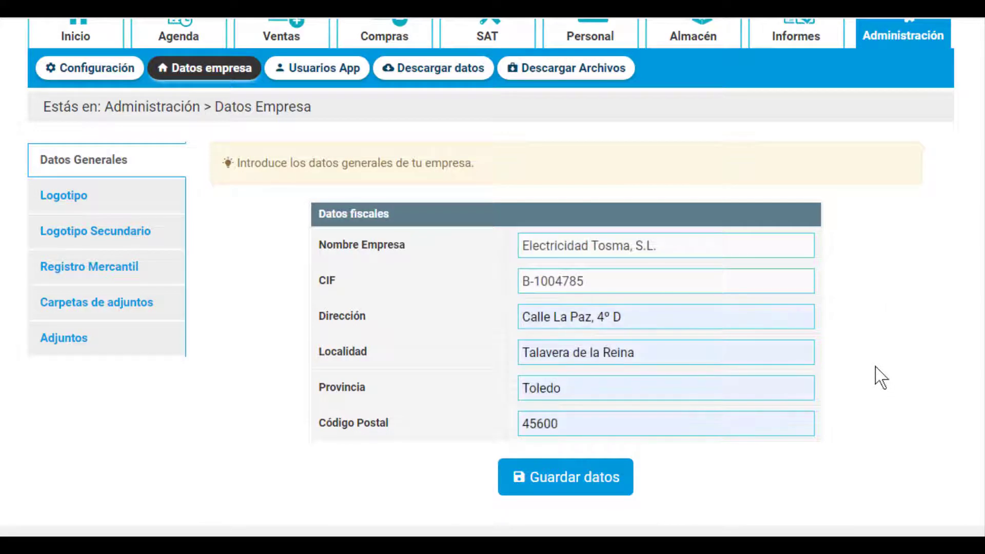
Save the company's general tax data and upload Electricidad Tosma.jpg as the main logo
click(565, 482)
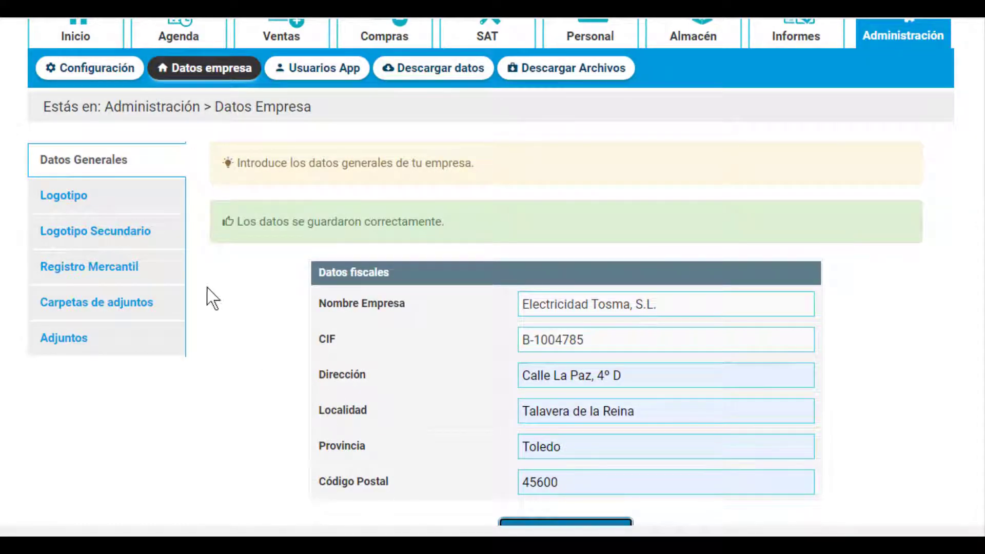
click(63, 208)
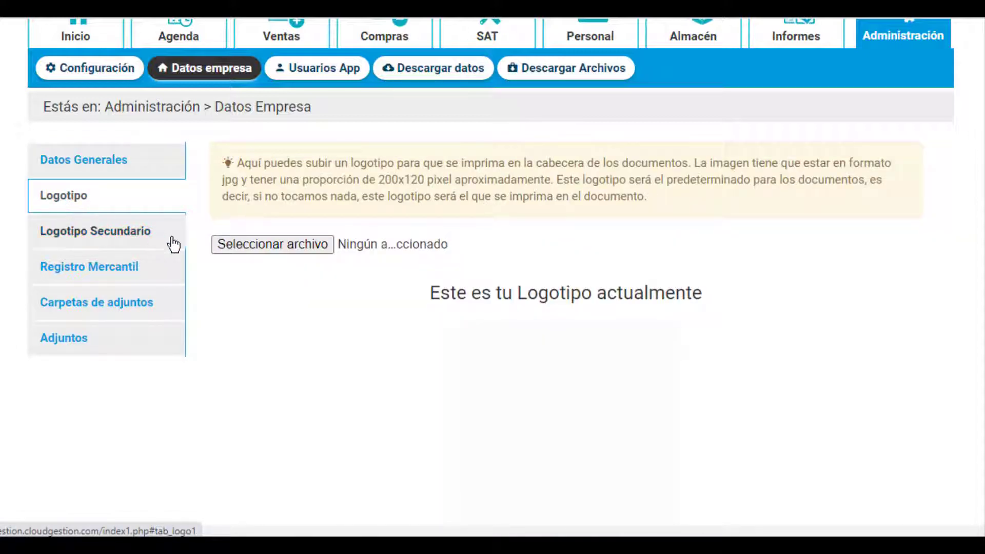
click(245, 252)
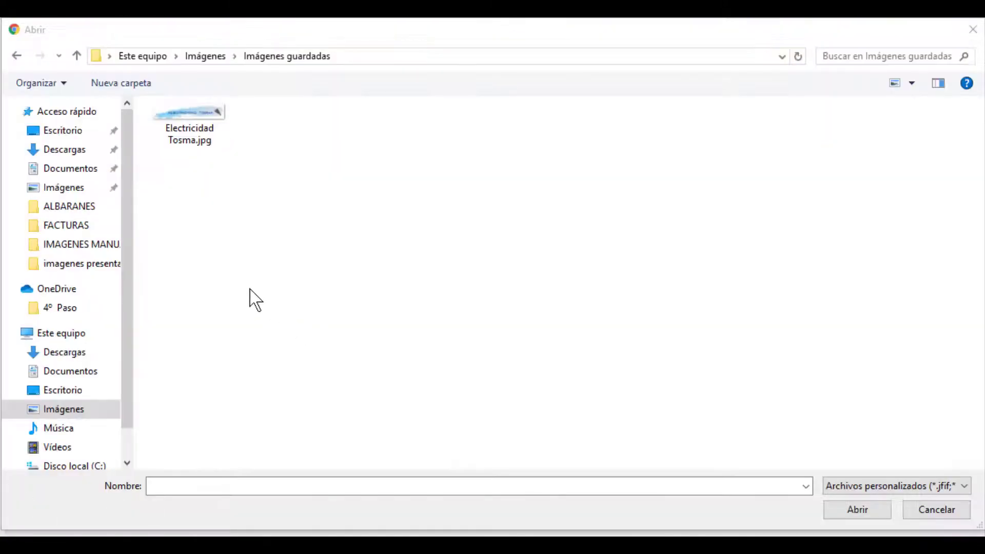
double_click(189, 132)
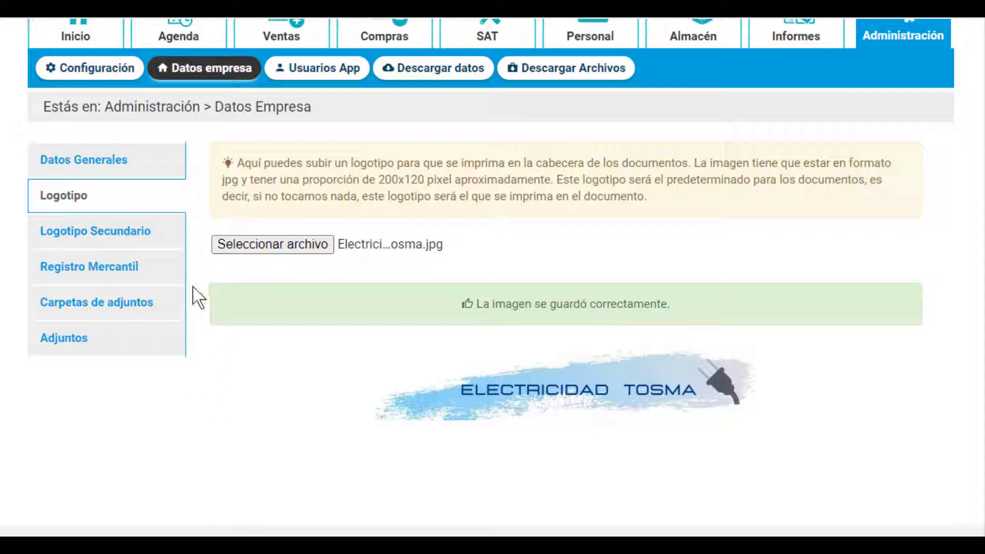
Open the company's Registro Mercantil details and save them
click(122, 280)
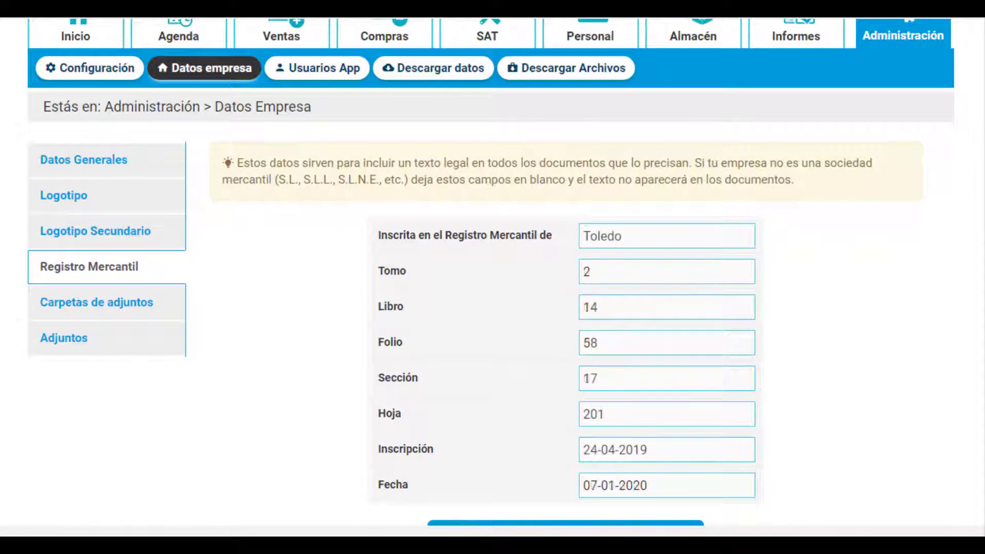
scroll(954, 480, down, 3)
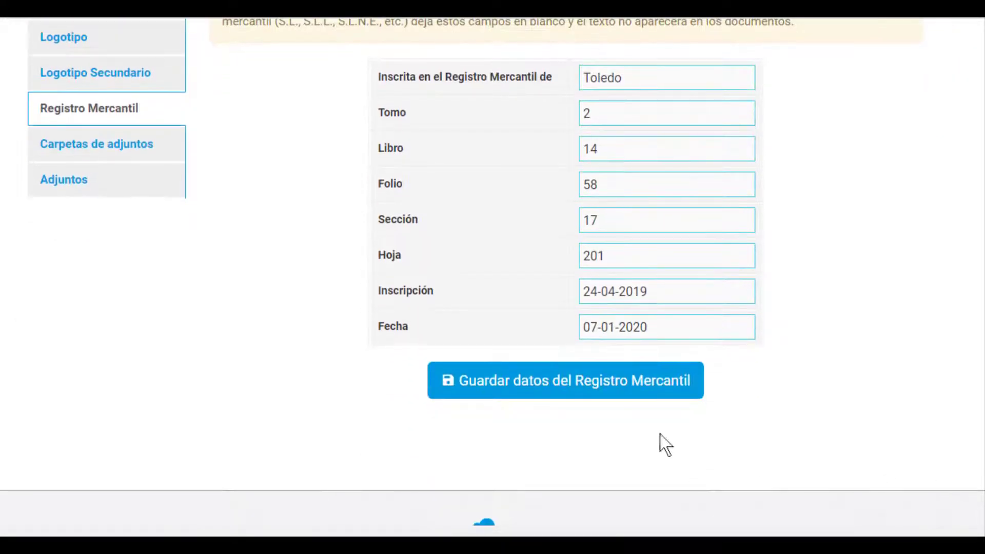
click(563, 394)
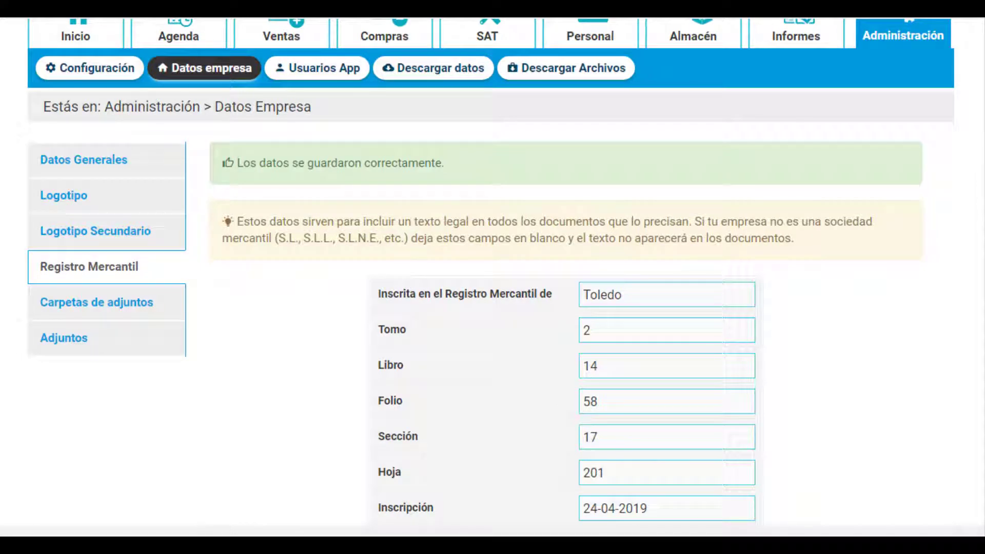
Open the Predeterminada print template for editing in the configuration and choose Logo as its logo
scroll(183, 417, up, 2)
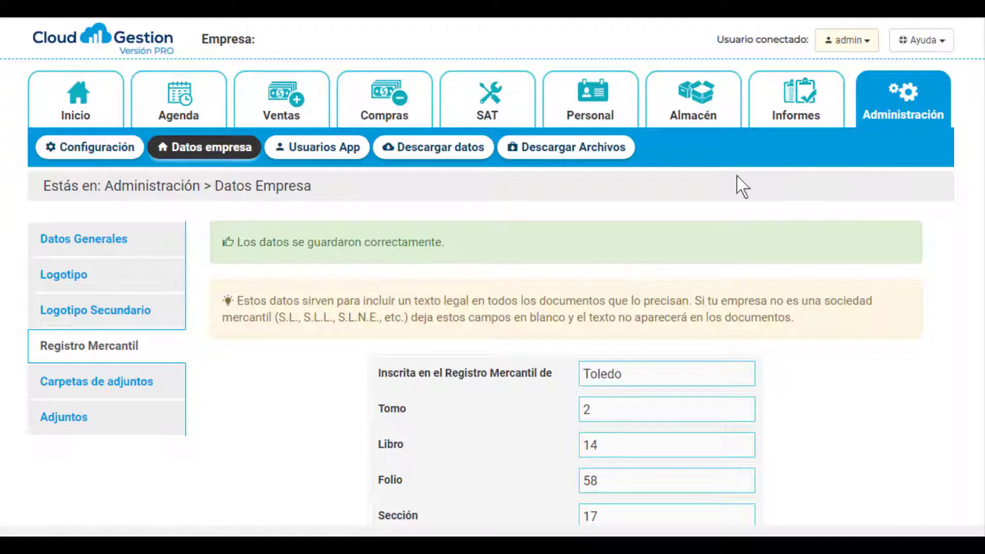
click(77, 161)
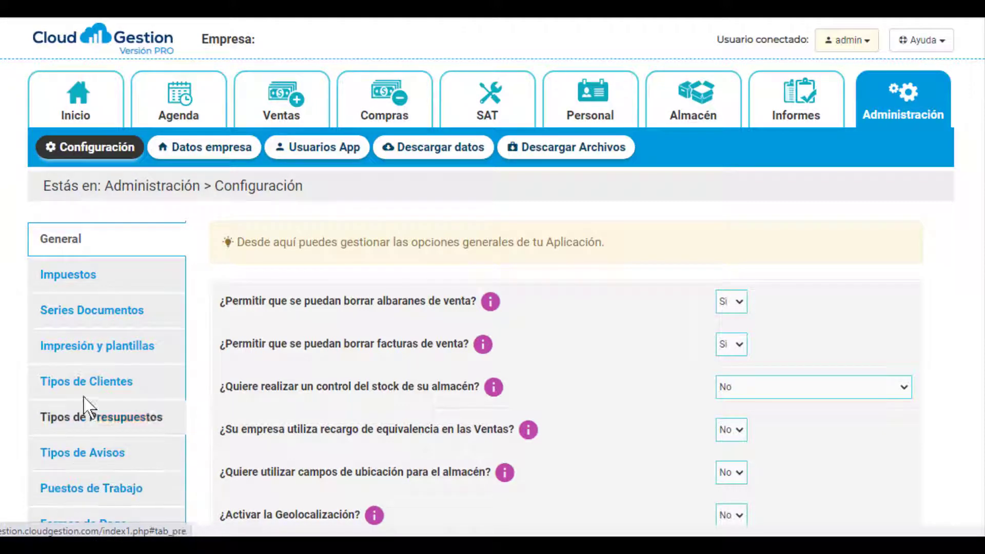
click(88, 353)
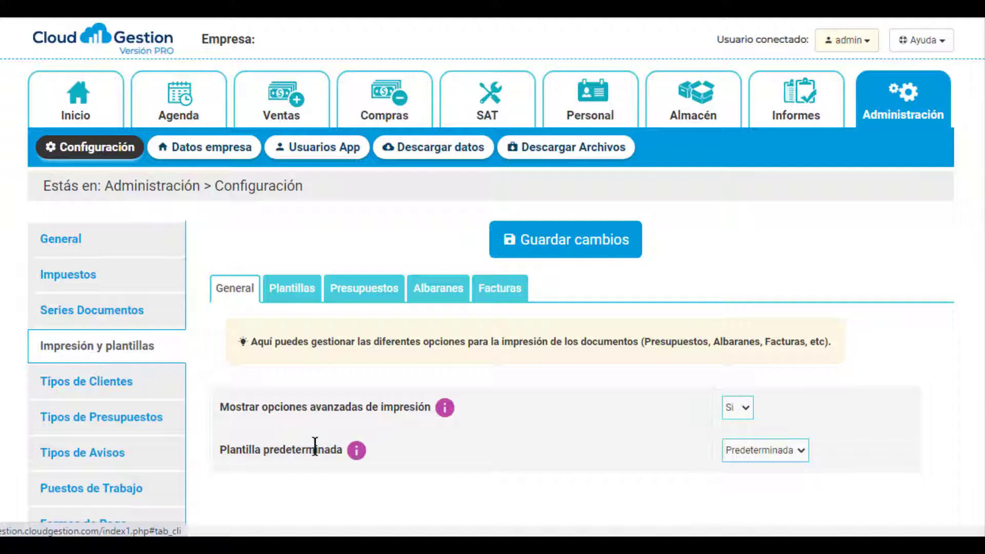
scroll(391, 495, down, 2)
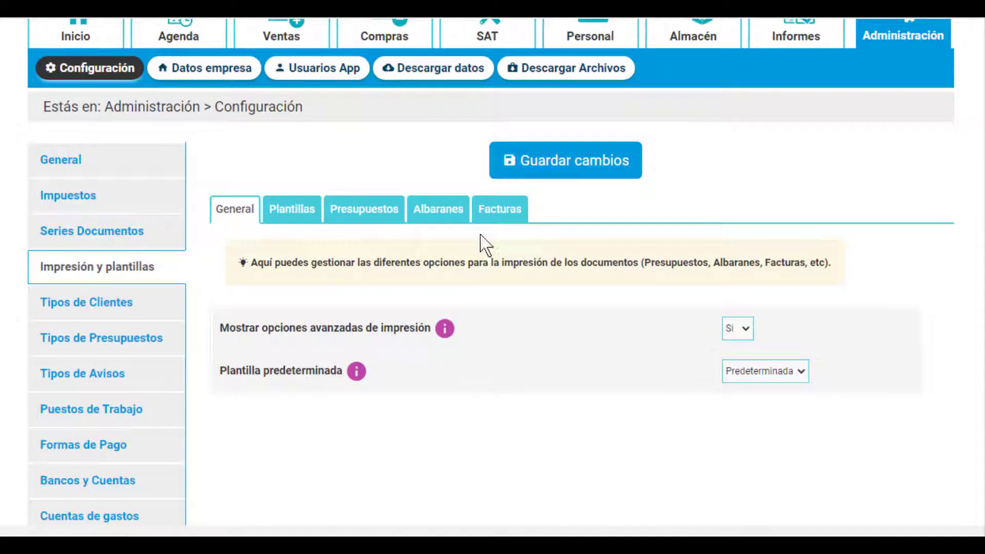
click(295, 222)
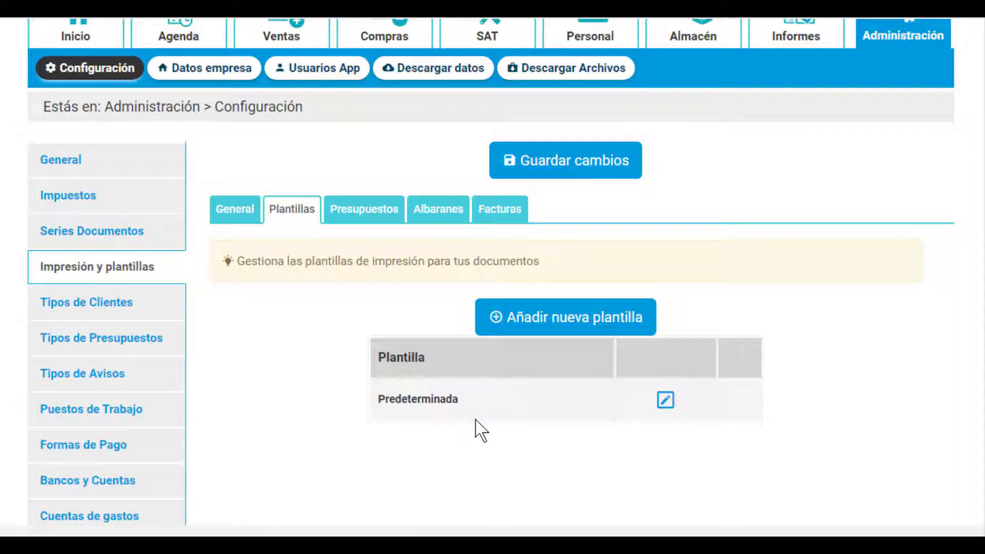
click(666, 401)
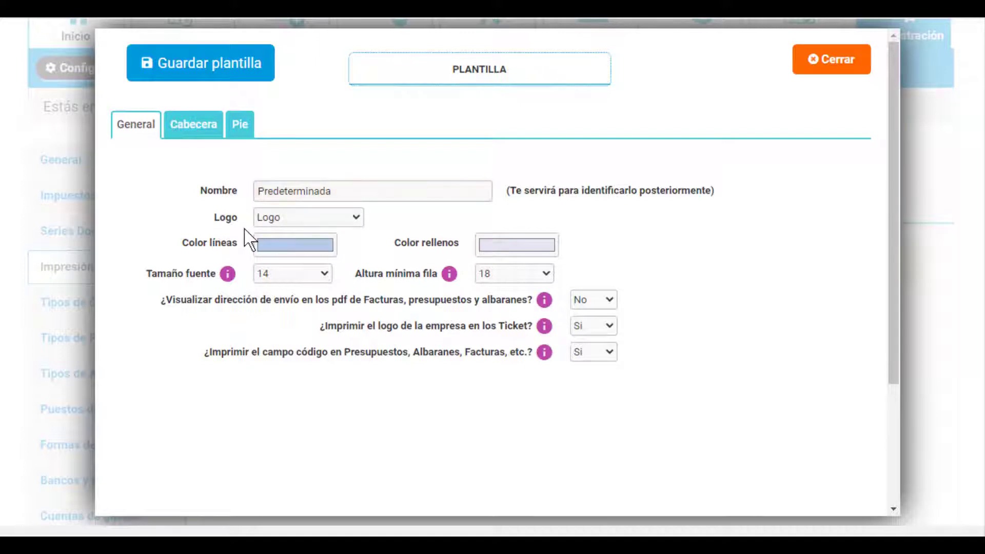
click(291, 222)
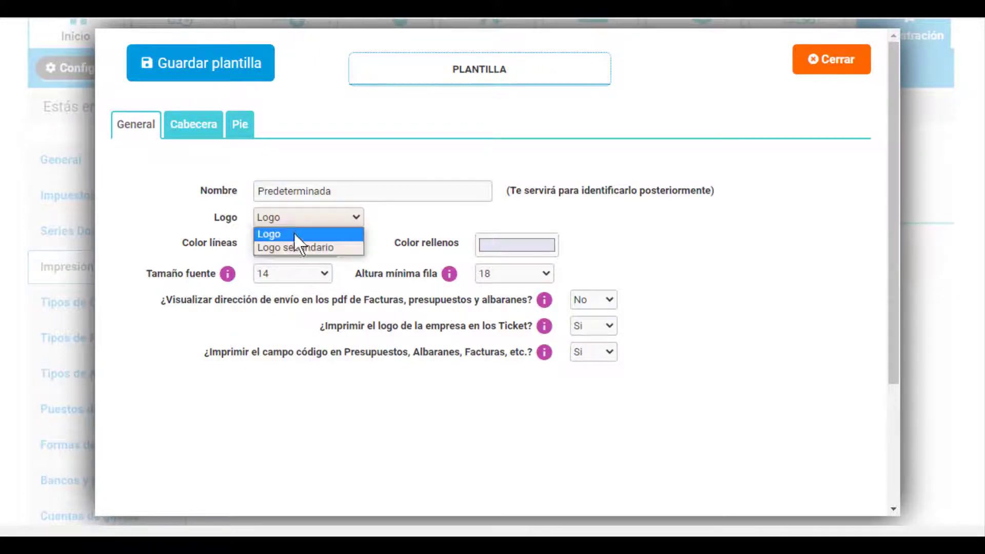
click(335, 235)
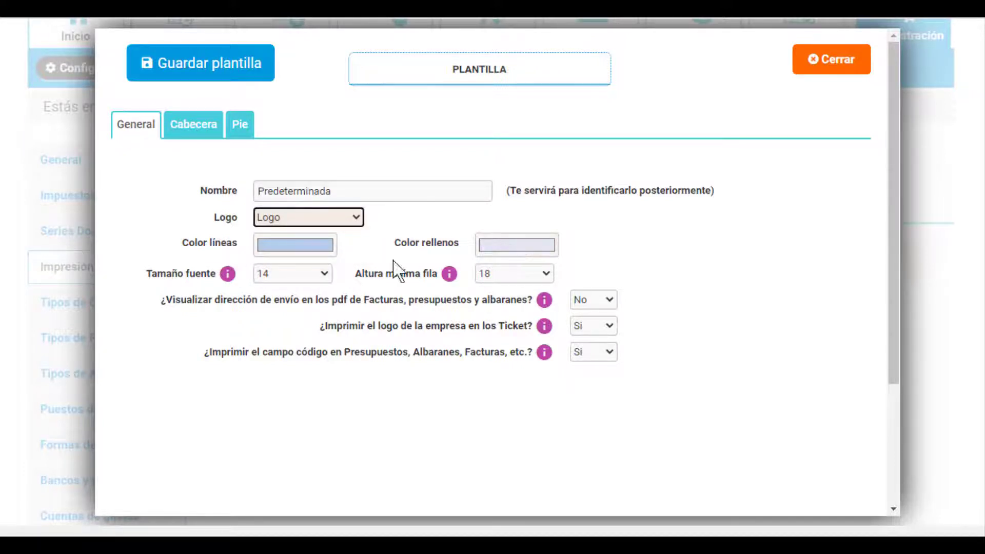
Set the template's line colour to a light violet-blue
click(278, 249)
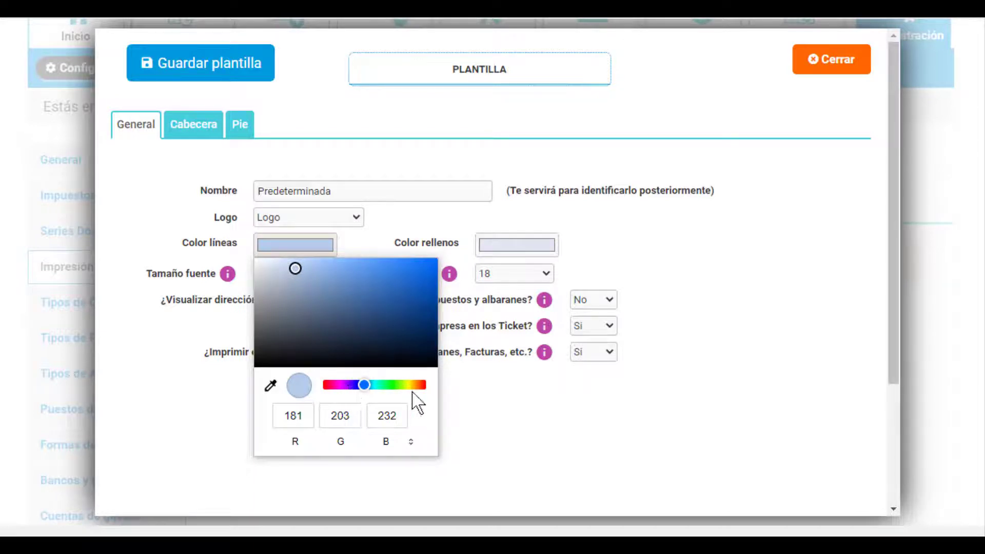
click(393, 386)
mouse_move(391, 387)
mouse_down()
mouse_move(341, 386)
mouse_move(404, 388)
mouse_up()
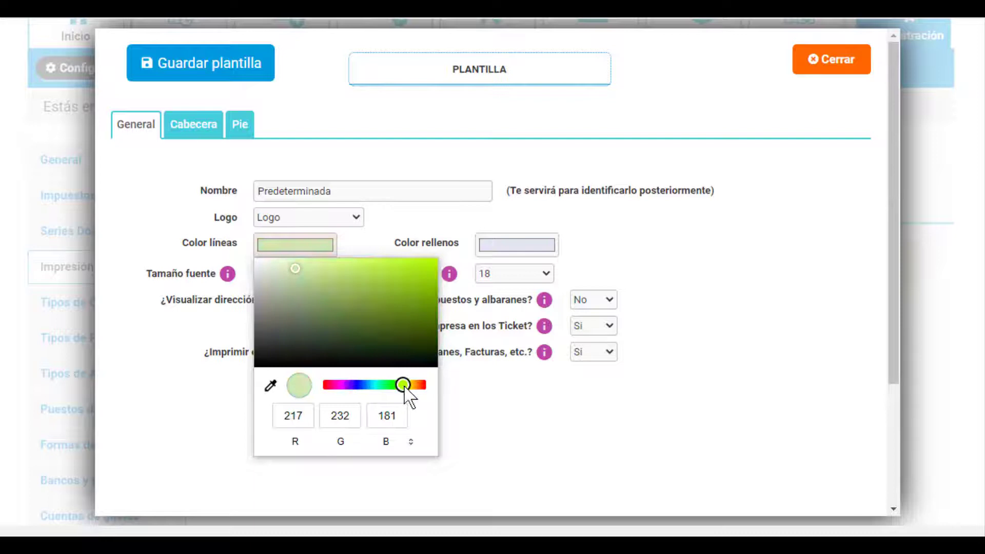
click(362, 386)
click(359, 385)
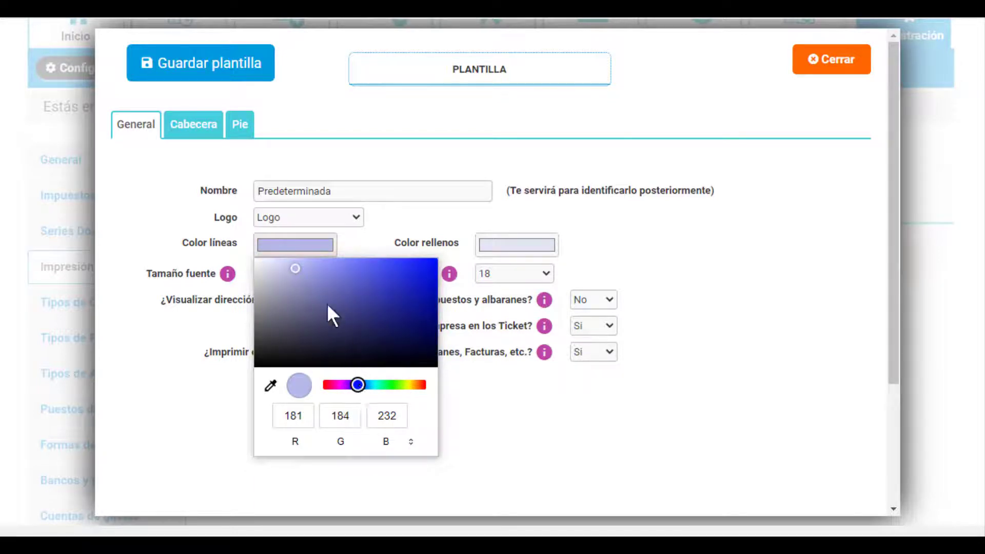
click(301, 270)
Set the template's fill colour to light grey, RGB 221, 223, 227
click(483, 249)
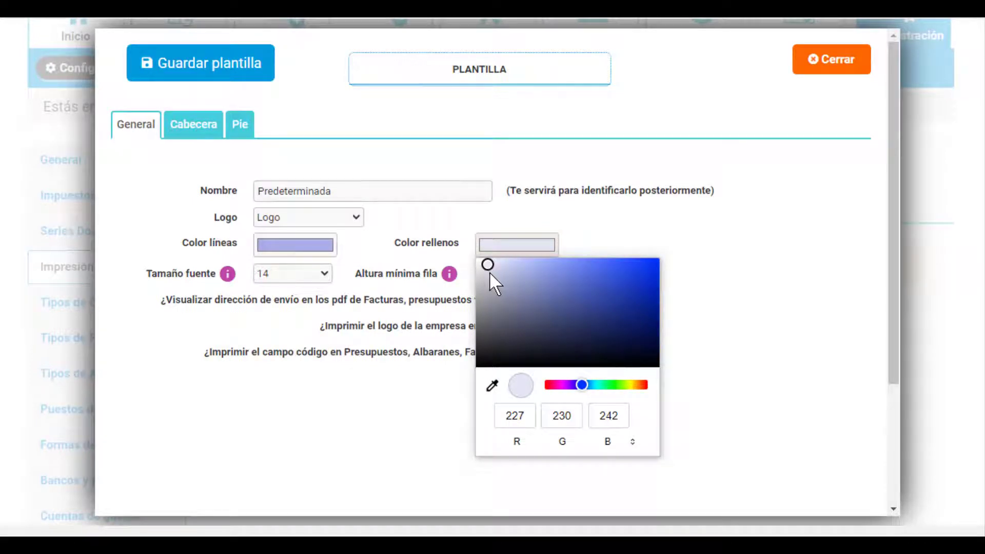
click(488, 272)
click(481, 269)
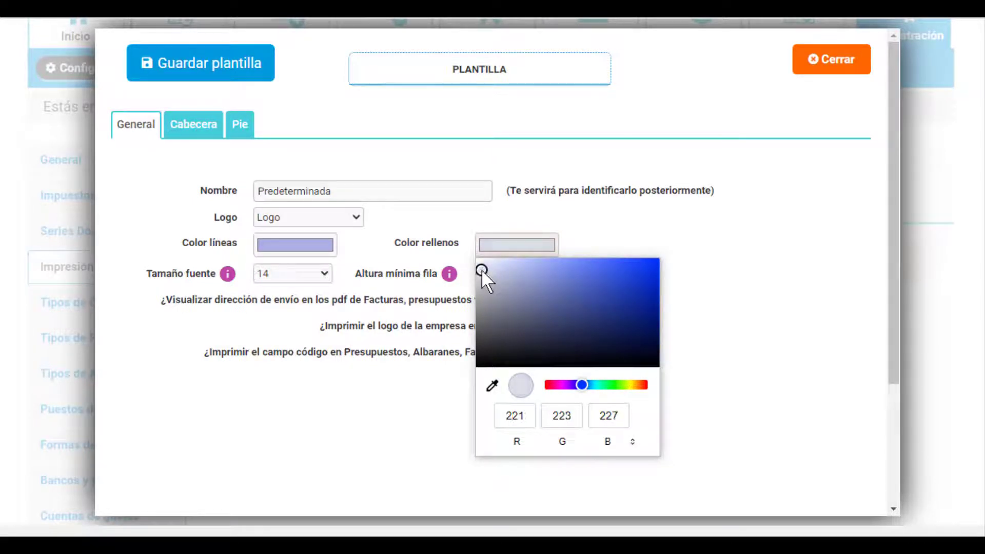
click(392, 247)
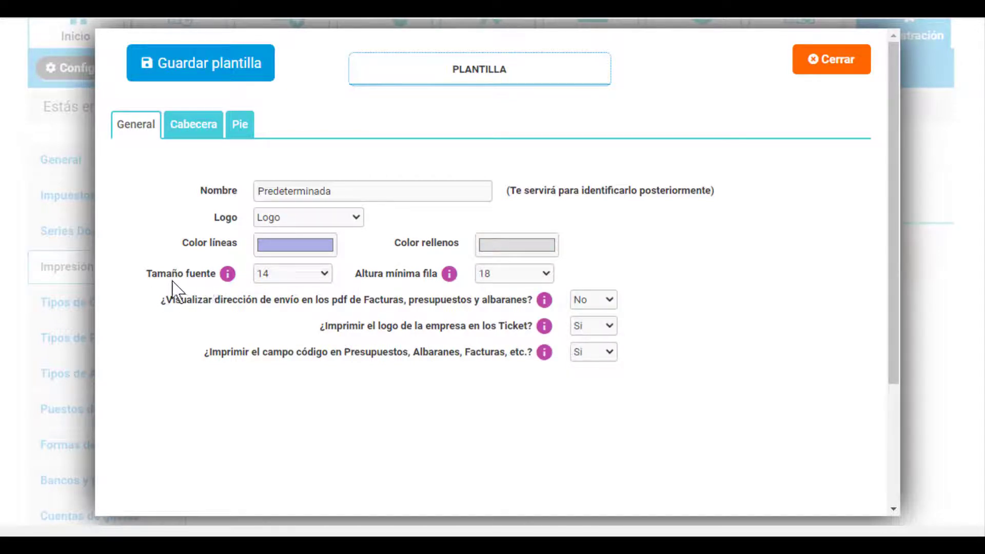
Select font size 14 and a minimum row height of 18 for the template
click(311, 282)
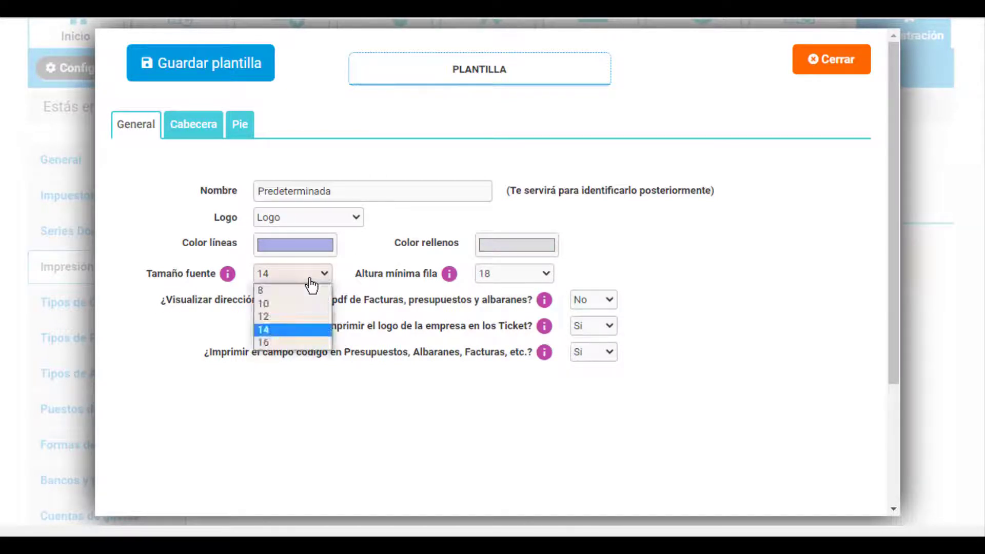
click(294, 329)
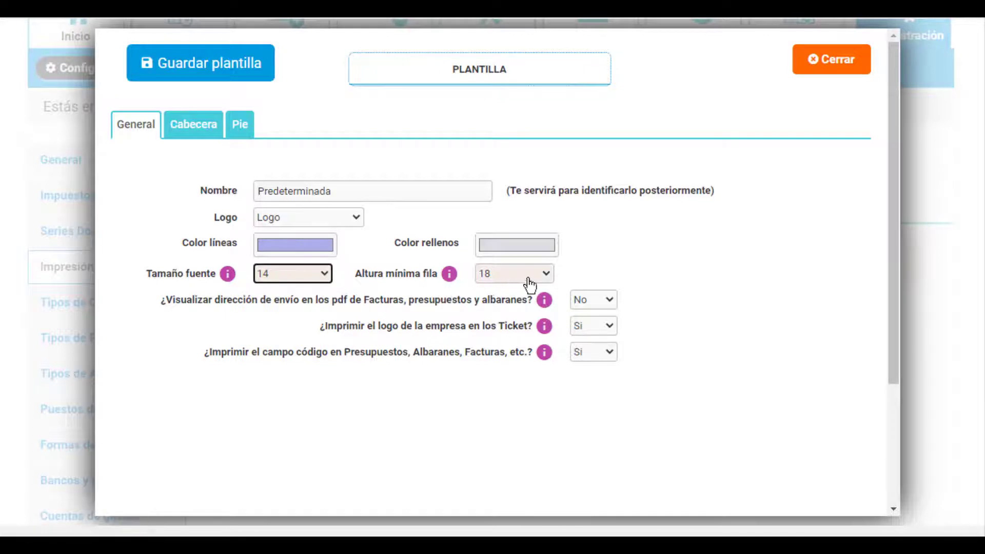
click(485, 275)
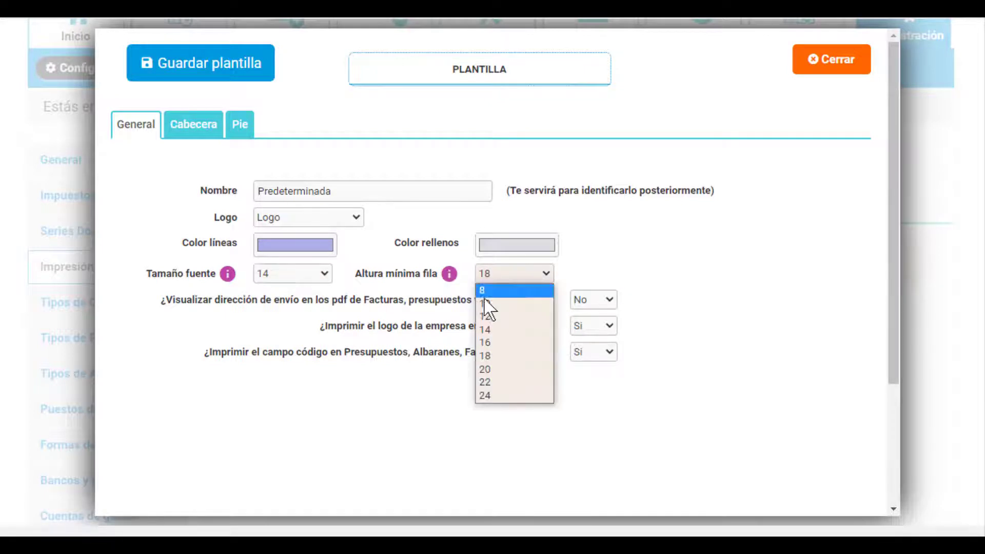
click(499, 359)
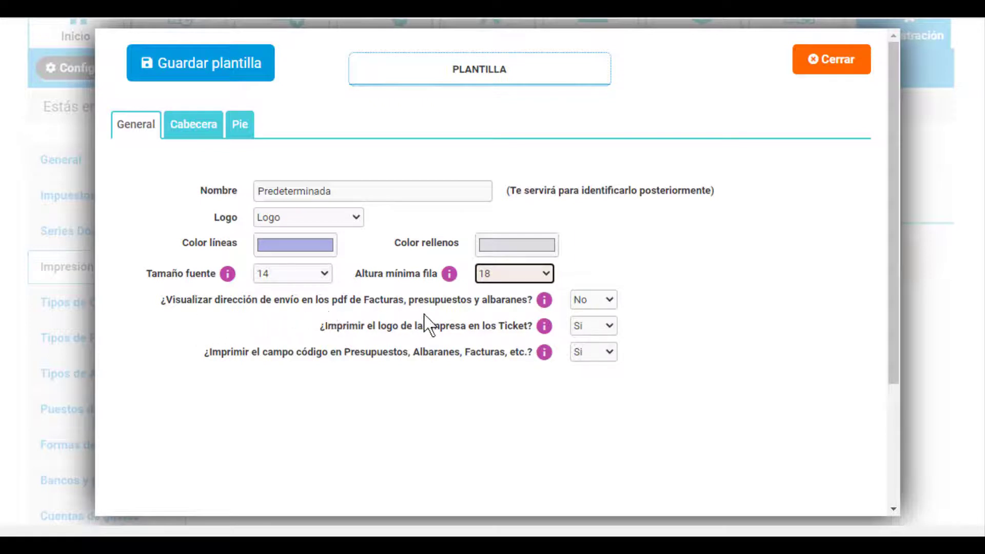
Choose No for showing the shipping address in PDFs, and Si for printing the logo on tickets and the code field in documents
click(584, 308)
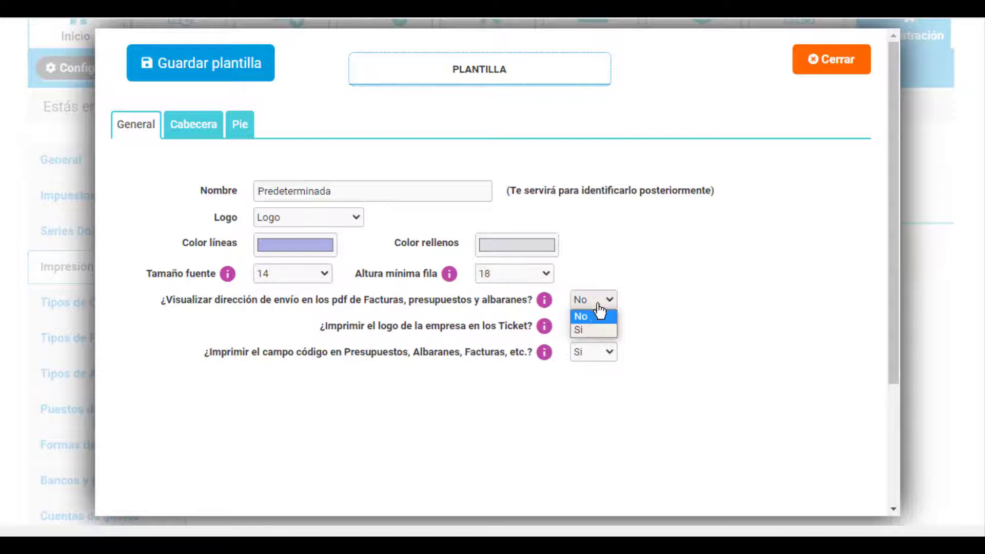
click(593, 318)
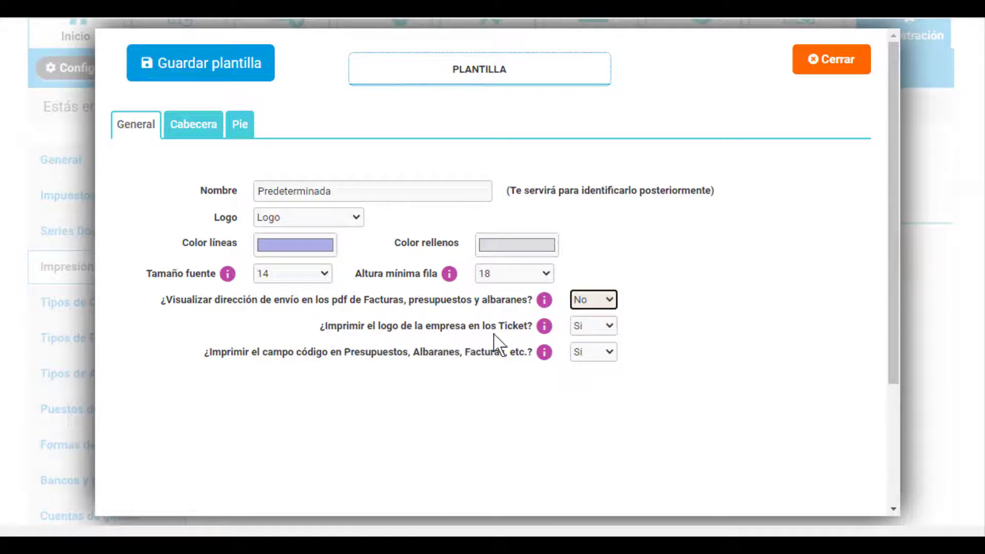
click(591, 330)
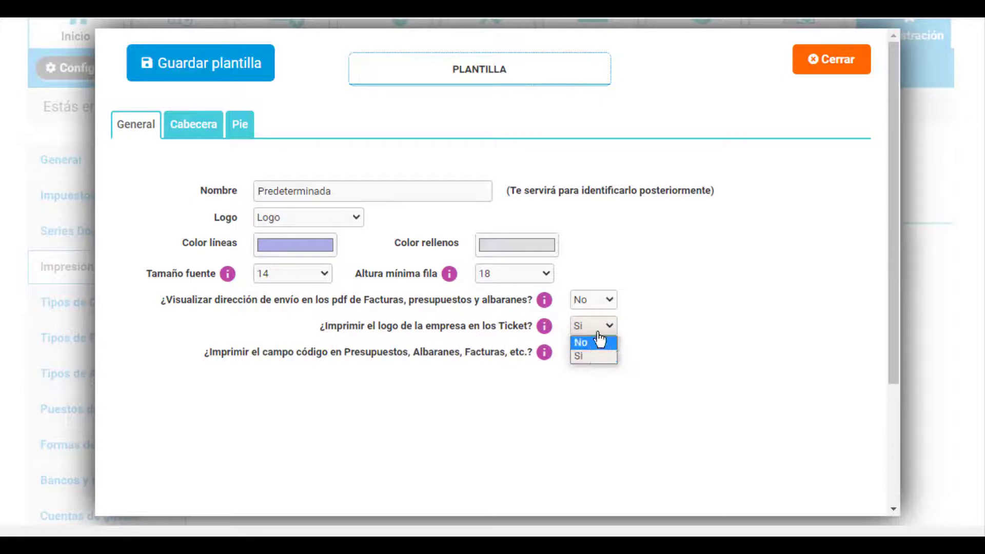
click(594, 354)
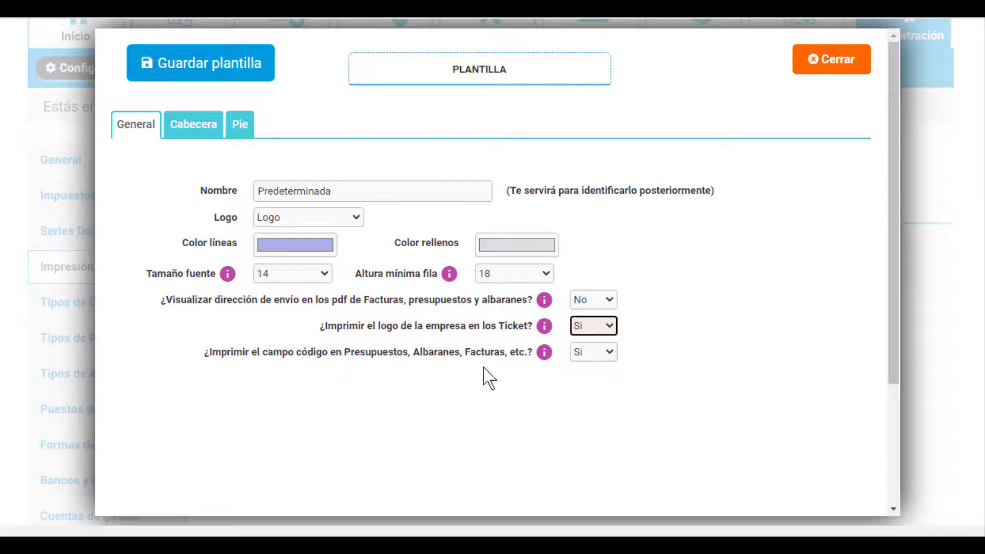
click(610, 354)
click(612, 359)
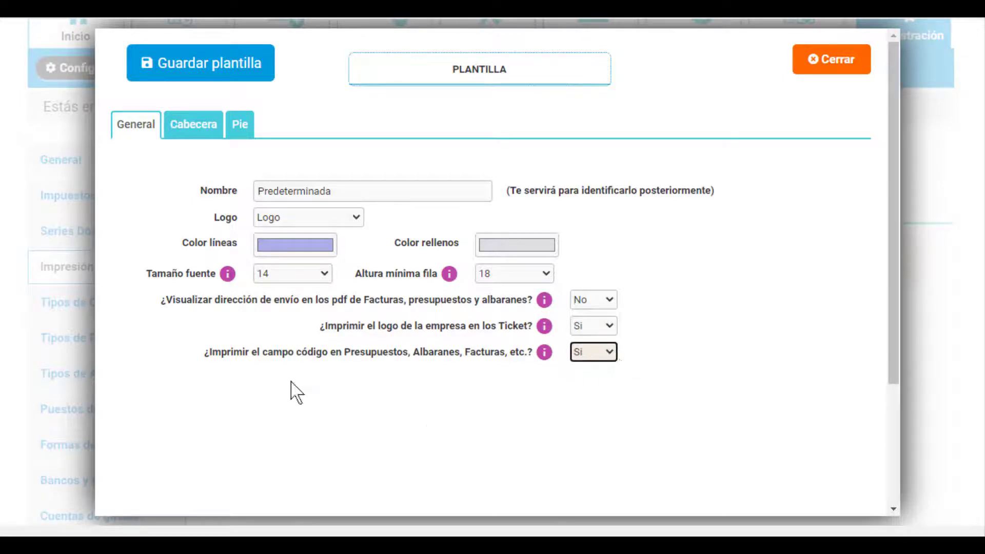
Review the template's header settings, from the commercial details to the client data variables
click(199, 136)
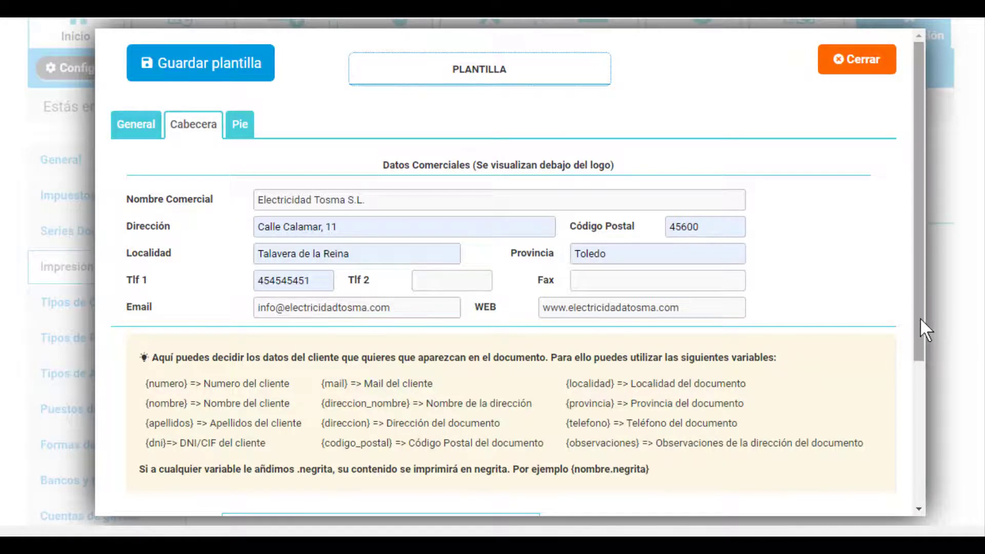
drag(919, 318, 909, 488)
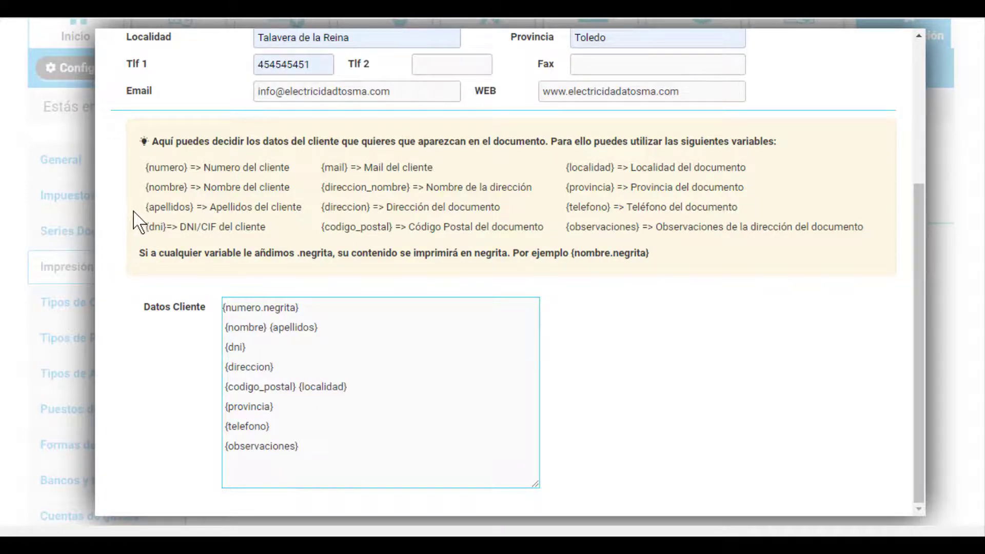
scroll(136, 185, up, 5)
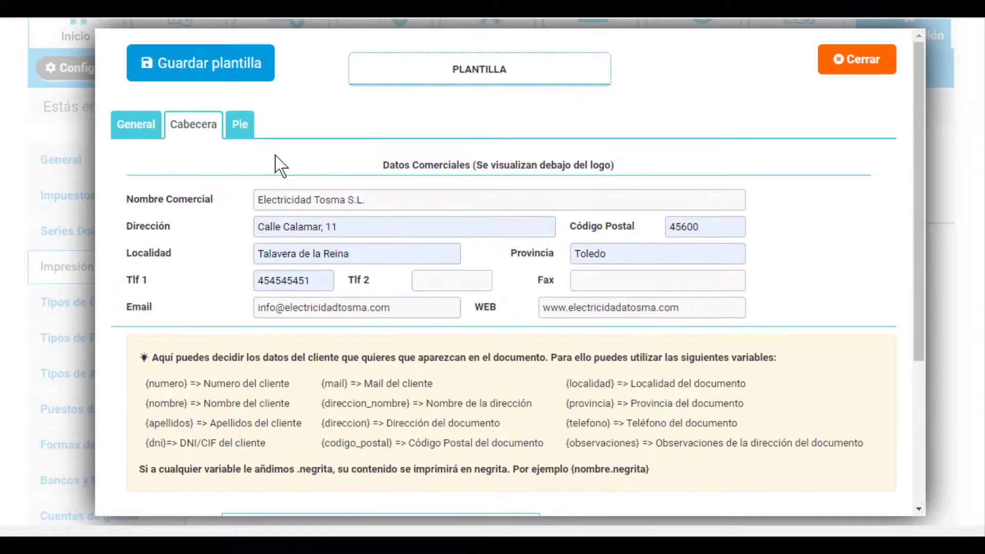
Enter "Gracias" as the template's footer content for tickets
click(238, 130)
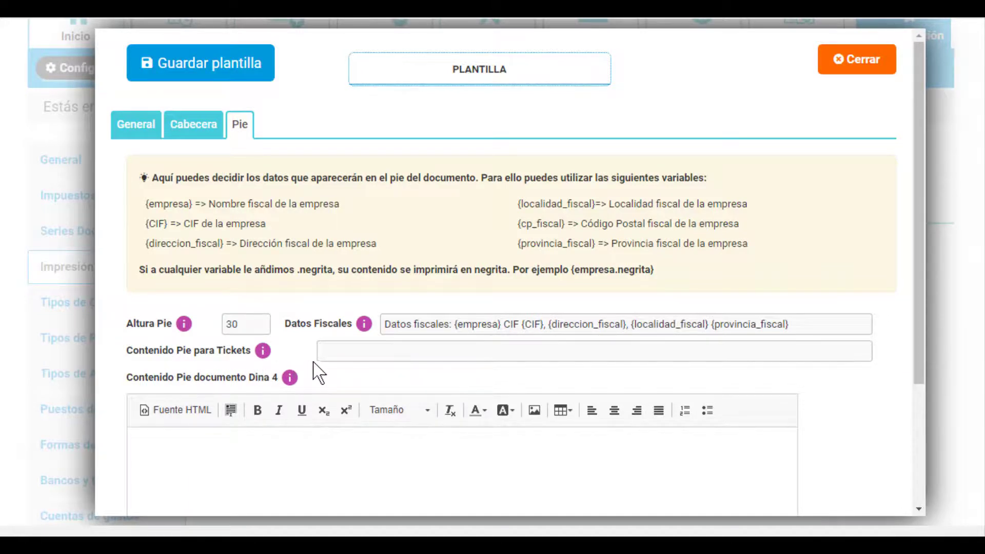
click(334, 358)
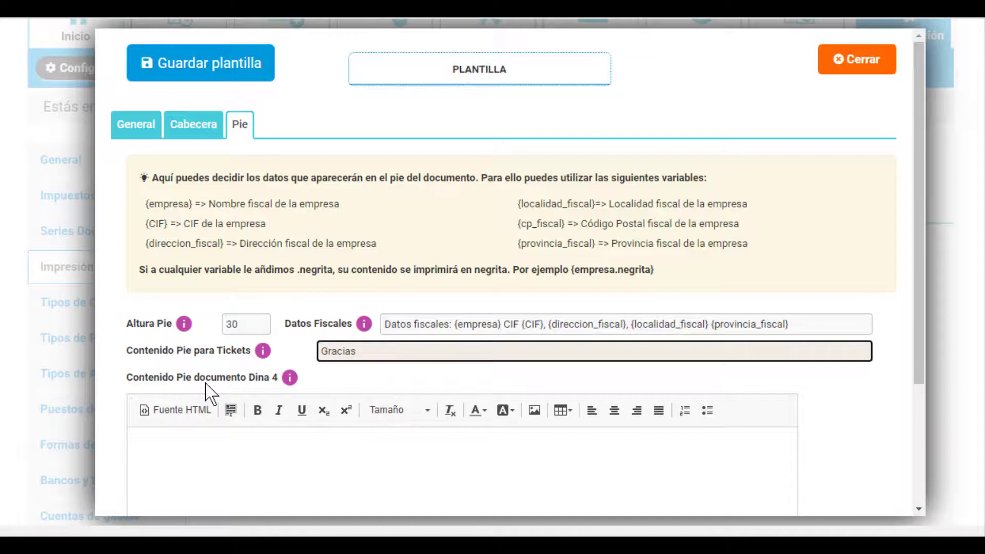
Enter the AVISO LEGAL data protection notice (LOPD 15/1999) as the footer content for Dina 4 documents
scroll(211, 426, down, 3)
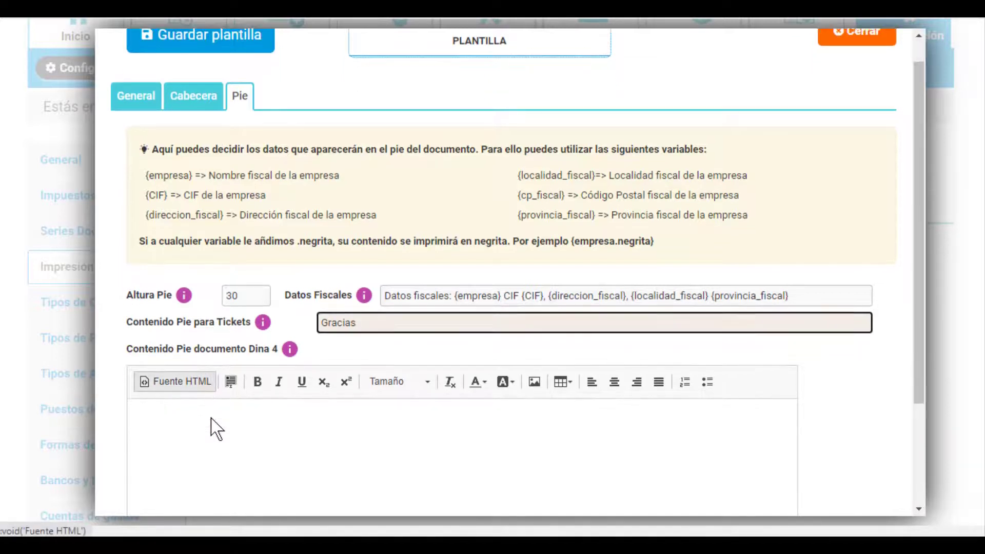
click(167, 295)
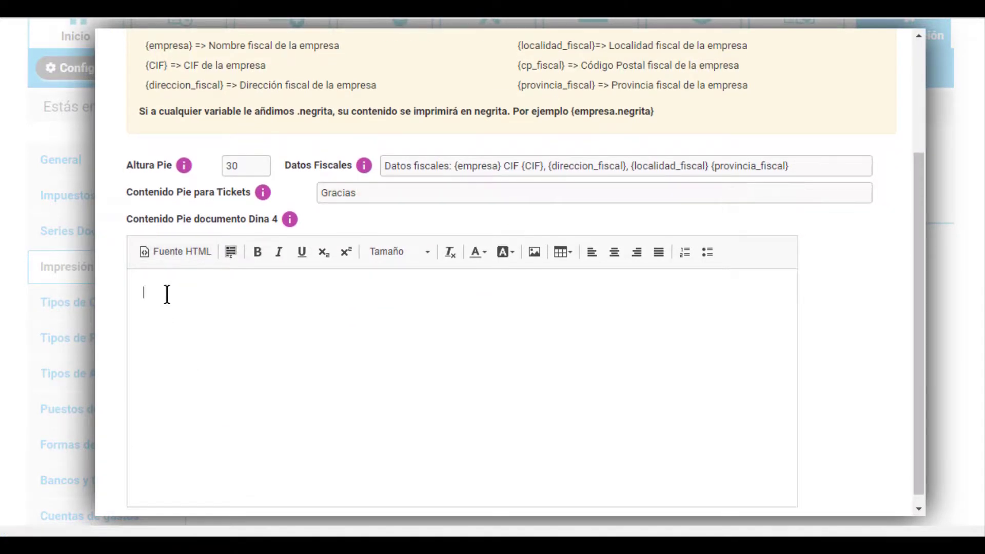
text(AVISO LEGAL: De acuerdo con lo que establece la Ley Organica de Datos ( LOPD ) 15/1999, le informamos los datos personales recogidos en este documento serán incluidos en un fichero bajo la responsabilidad de Tosma, S.L, con la finalidad de cumplir los compromisos entre las partes. Puede ejercer sus derechos de acceso, rectificación, cancelación y oposición en . Tosma,S.L- C/ Luz, 47 Oropesa ( Toledo ).)
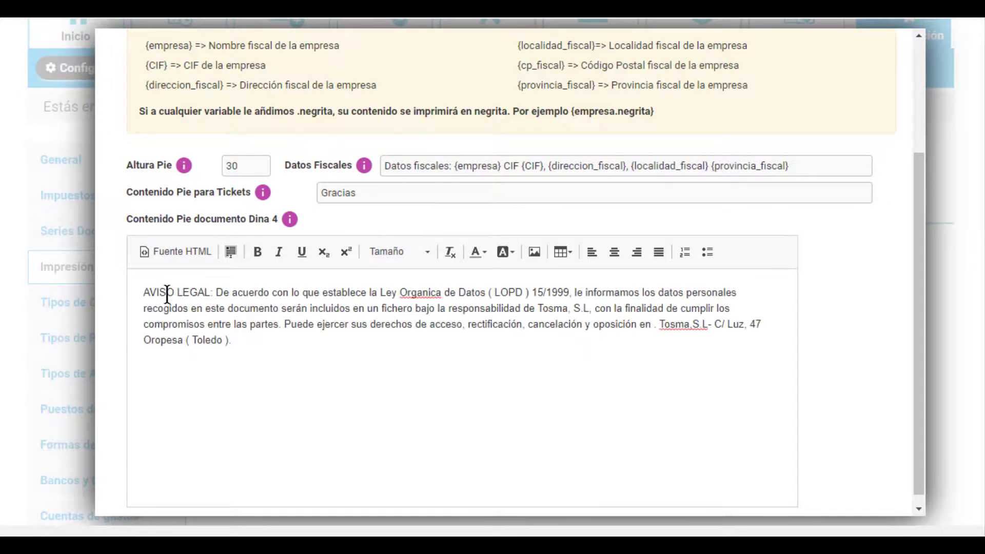
Set the font size of the whole legal notice in the Dina 4 footer to 9
drag(141, 286, 284, 352)
click(421, 257)
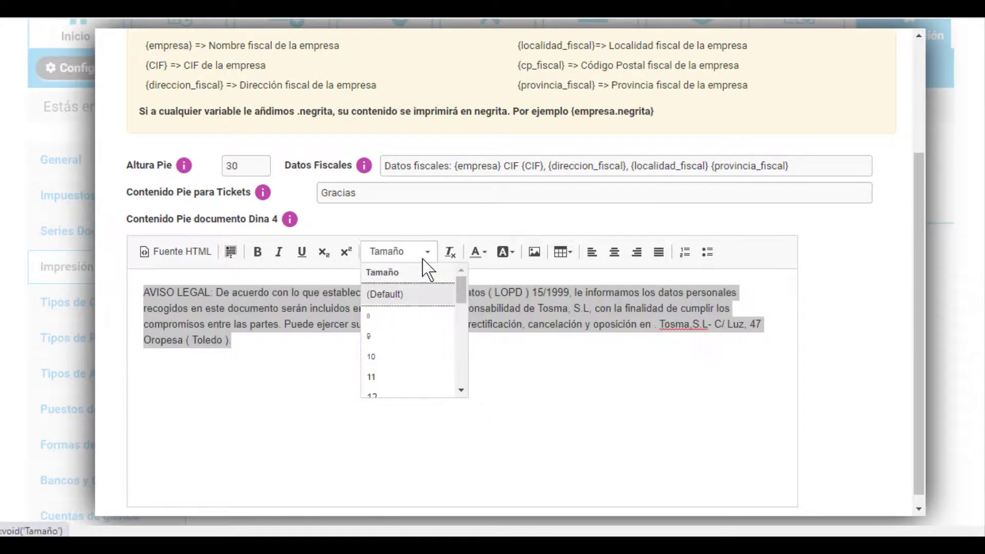
click(414, 341)
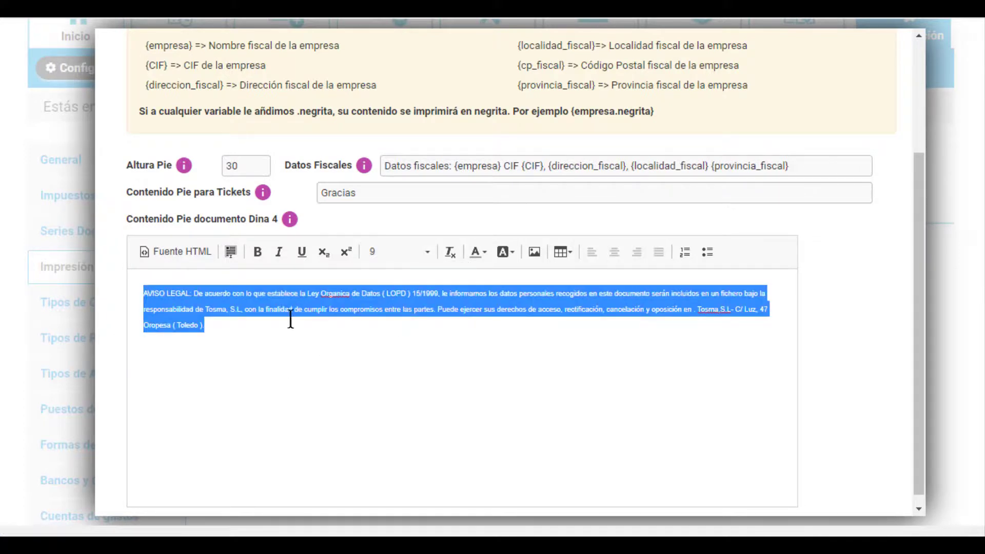
click(255, 344)
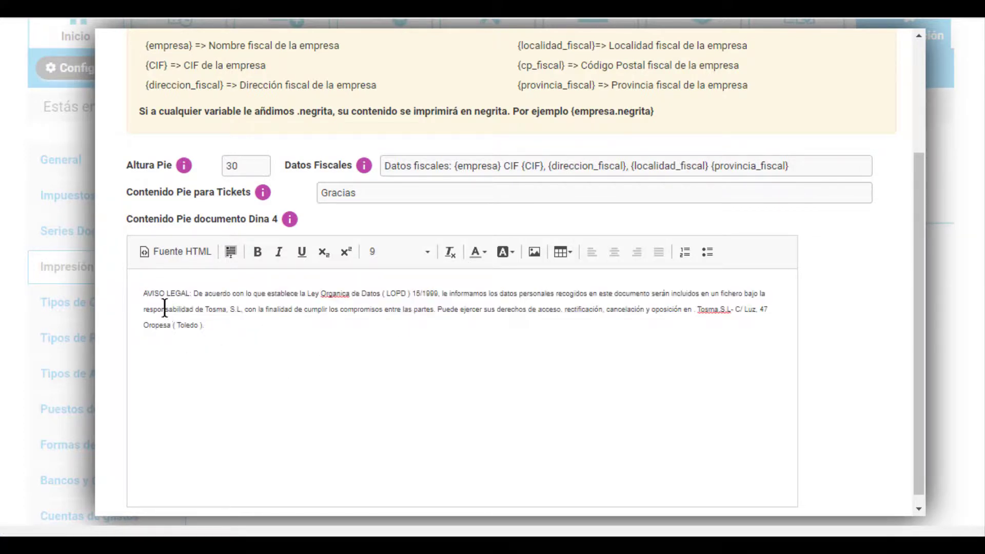
Make the "AVISO LEGAL:" heading at the start of the Dina 4 footer text bold
drag(144, 292, 191, 298)
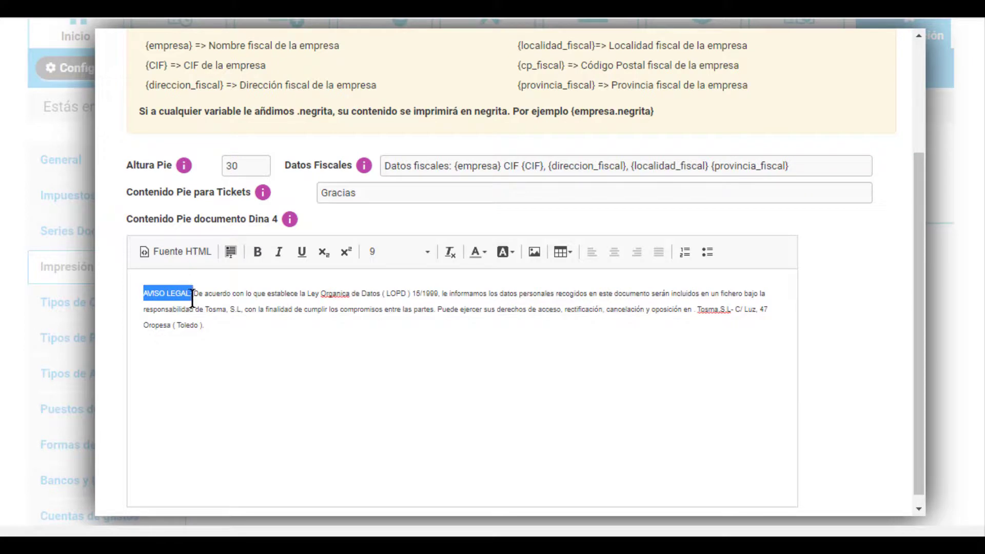
click(258, 252)
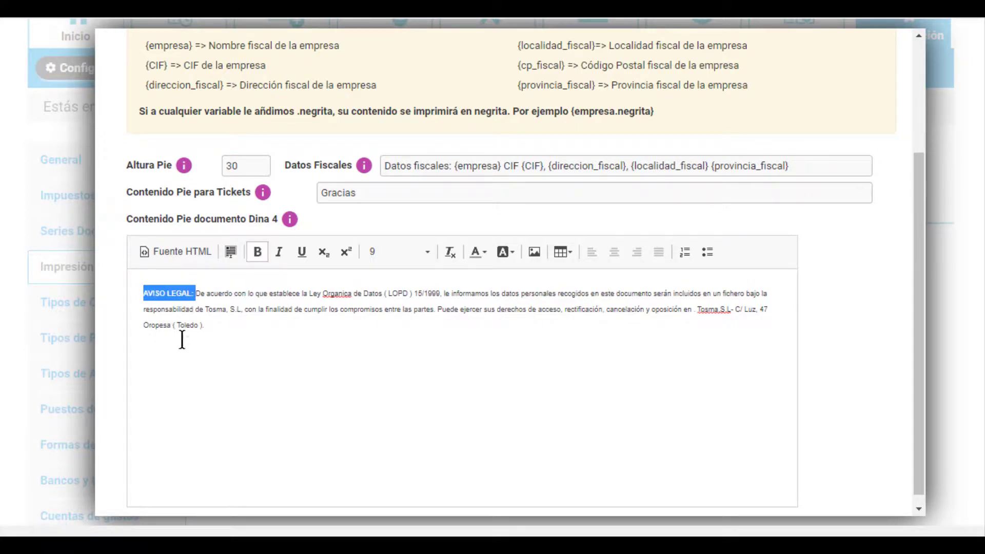
click(227, 341)
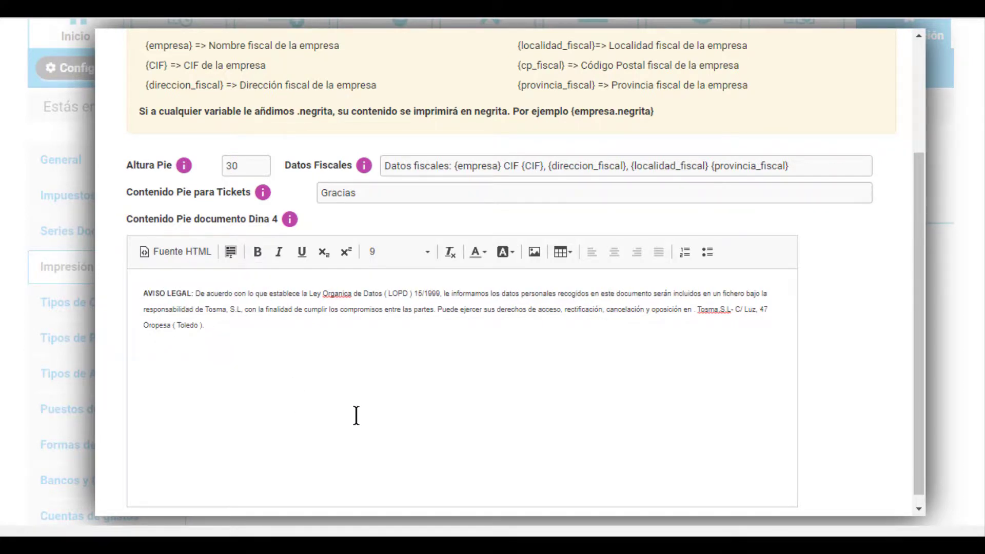
Save the print template and close the confirmation message
scroll(355, 413, up, 3)
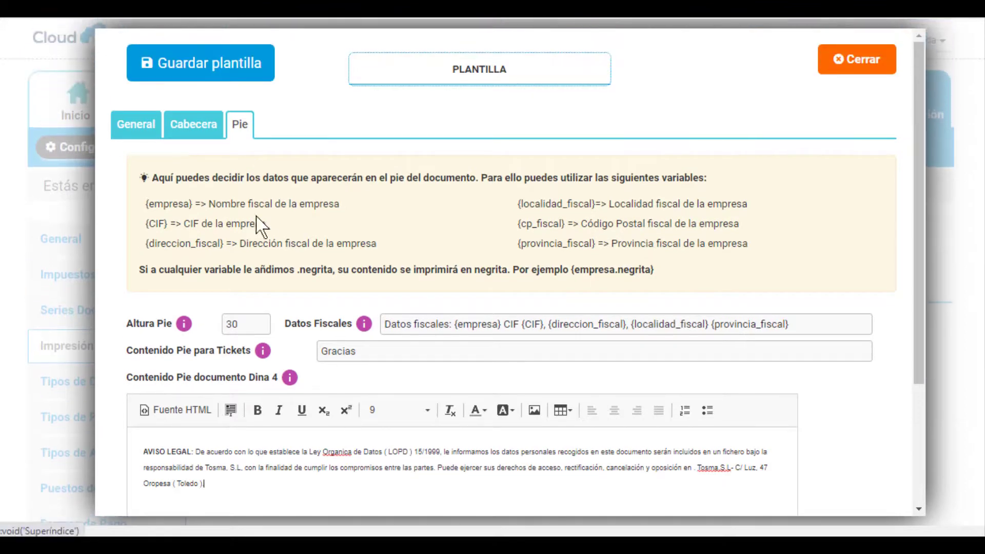
click(224, 74)
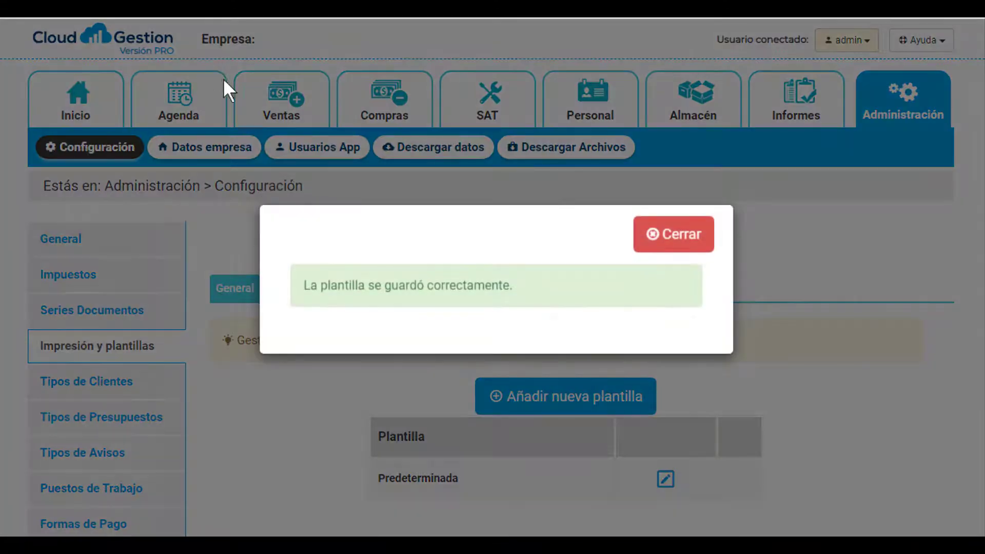
click(680, 249)
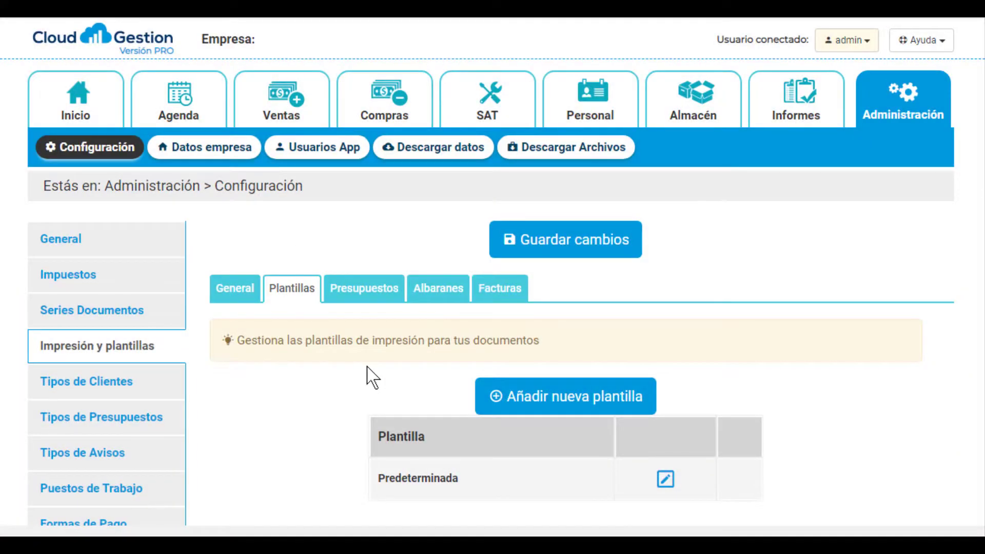